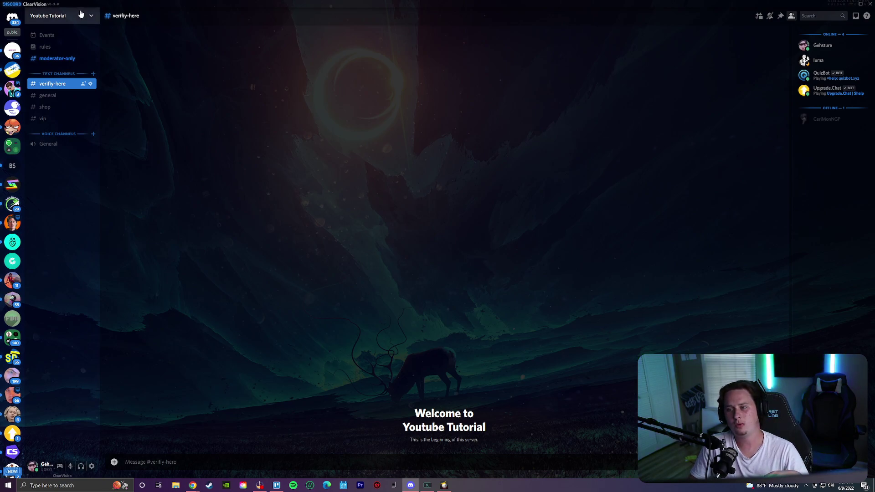
- Open the Youtube Tutorial server menu from the verifiy-here channel
click(83, 18)
- Go to the server's Membership Screening settings and start setting it up
click(59, 59)
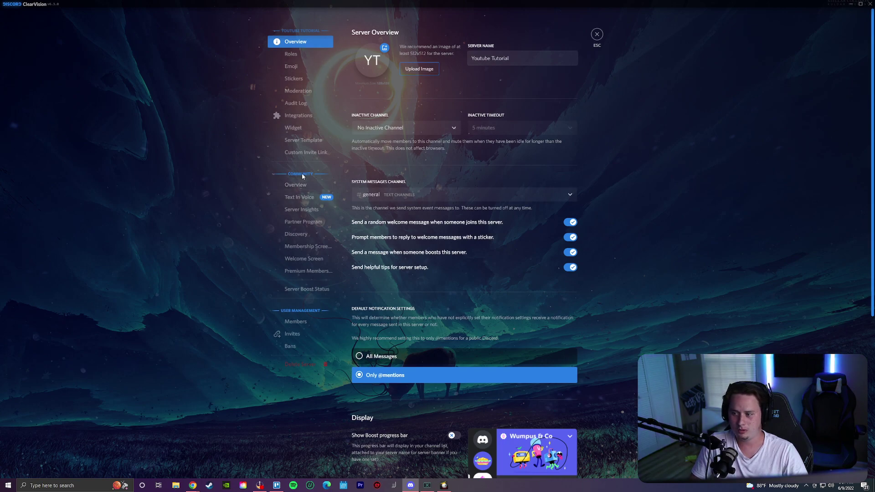
click(288, 185)
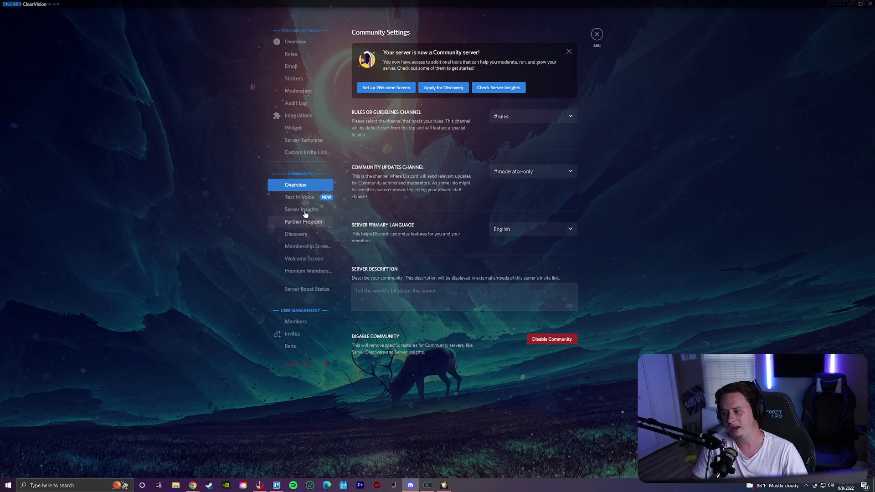
click(307, 248)
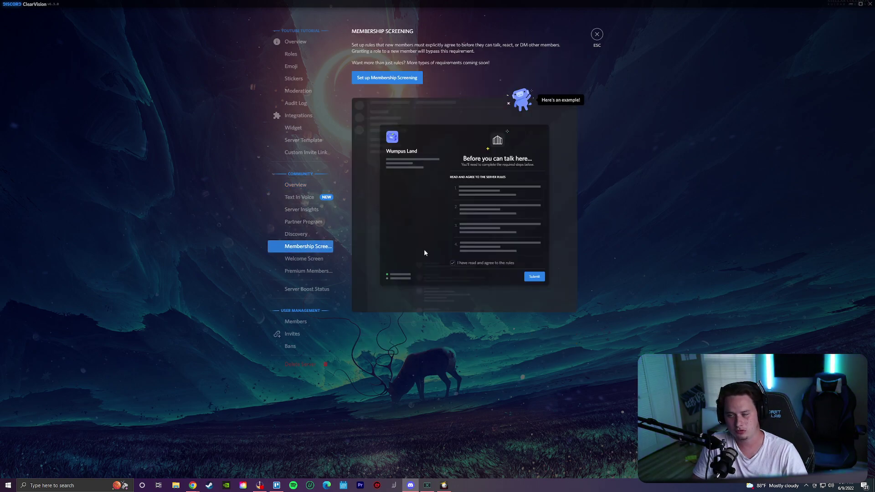
click(387, 79)
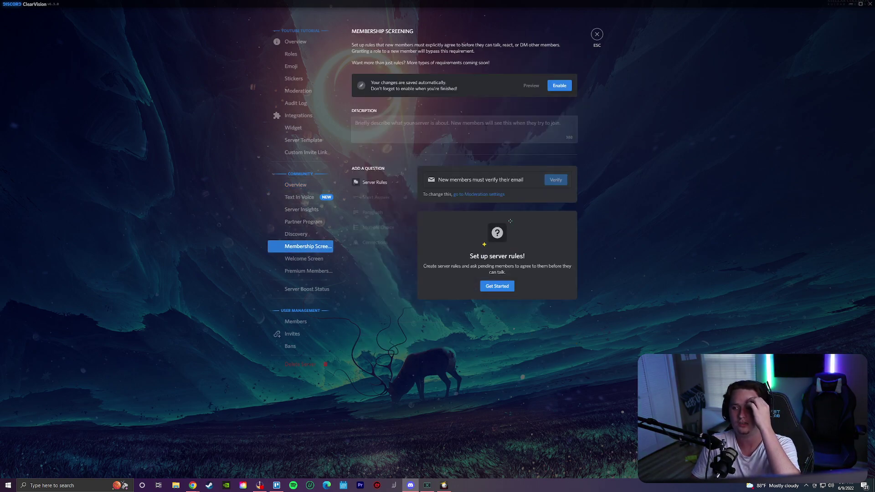
- Add three server rules each reading 'test' and save them
click(433, 211)
text(test)
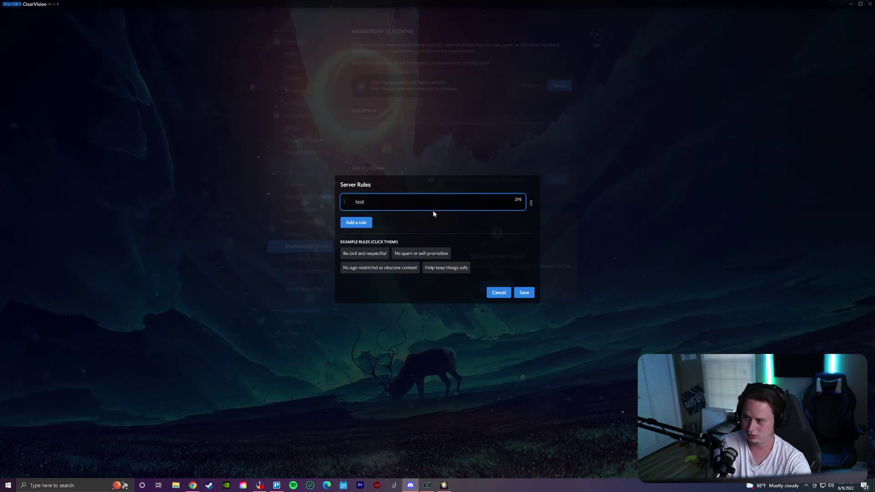
click(355, 222)
text(test)
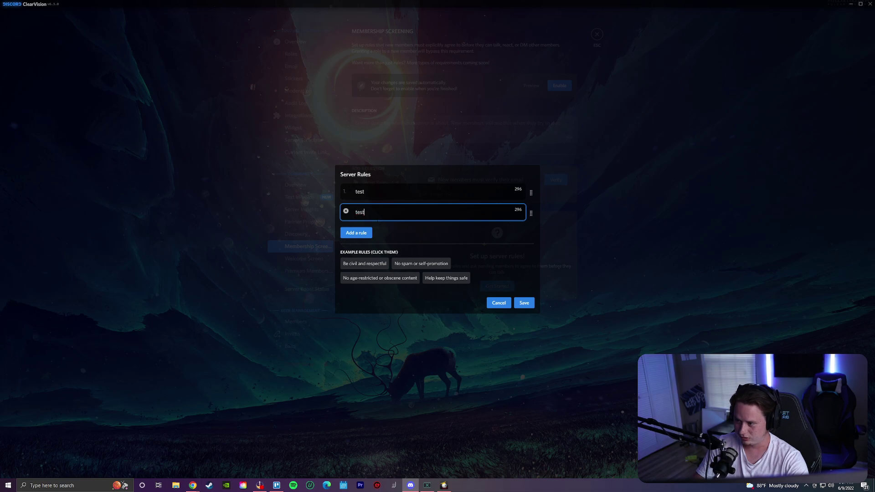
click(369, 233)
text(test)
click(356, 242)
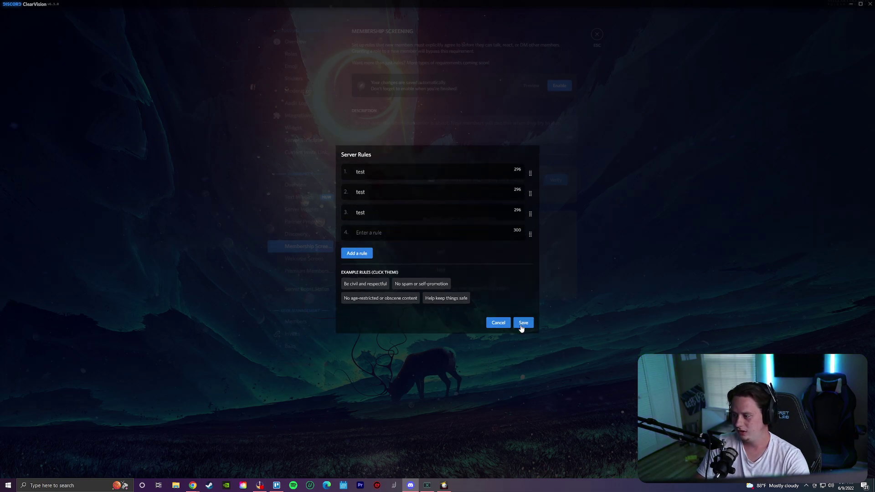
click(524, 322)
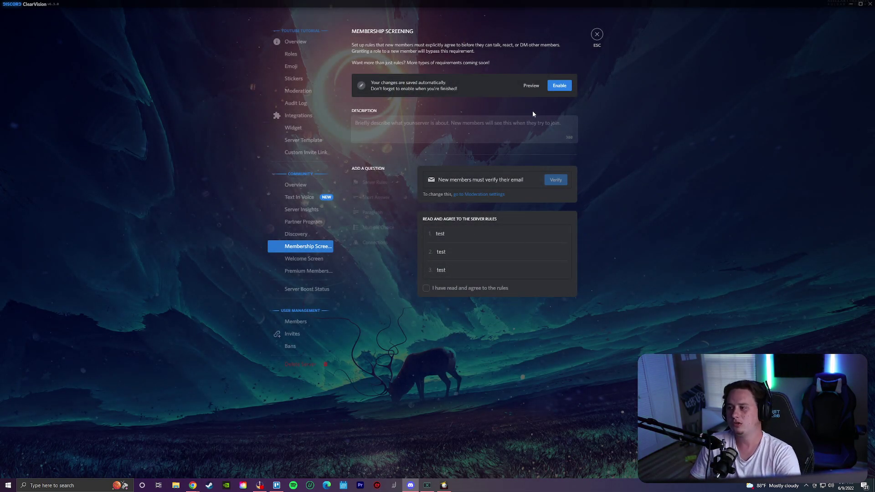
- Preview the screening prompt new members will see, then close it and leave settings
click(530, 86)
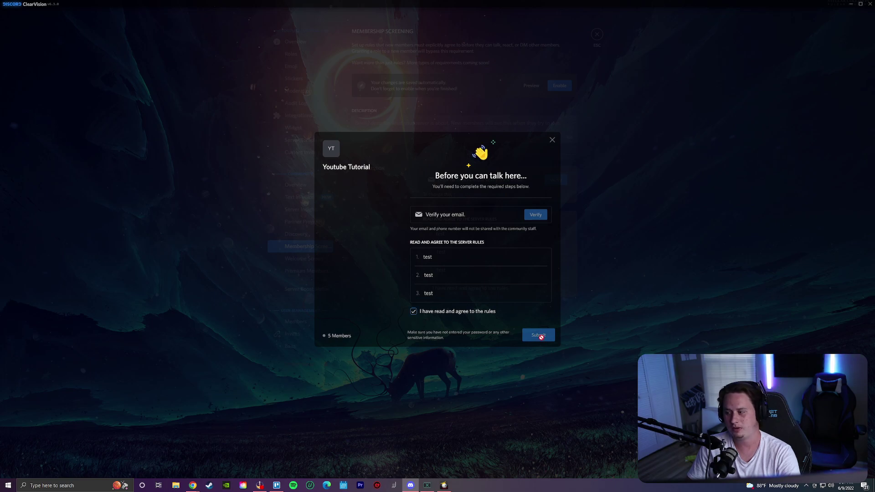
click(552, 140)
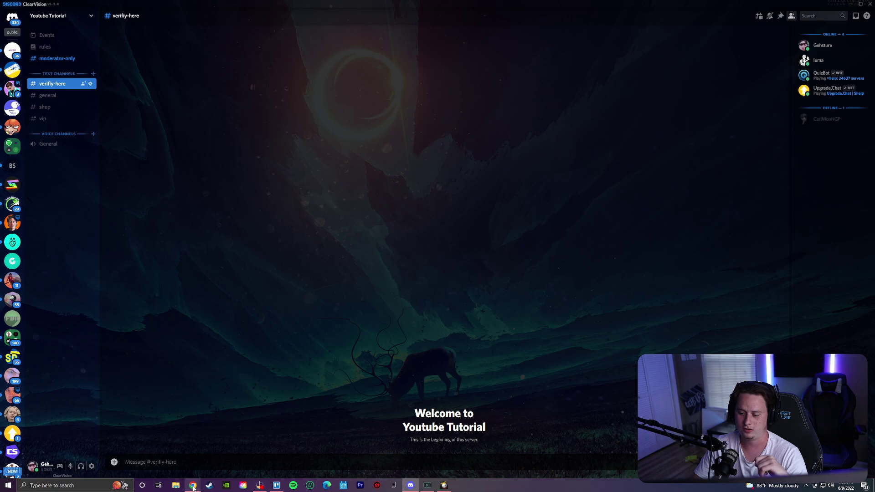
- In the full-screen MEE6 dashboard, start setup for Youtube Tutorial and authorize MEE6
mouse_move(193, 486)
click(157, 443)
key(F11)
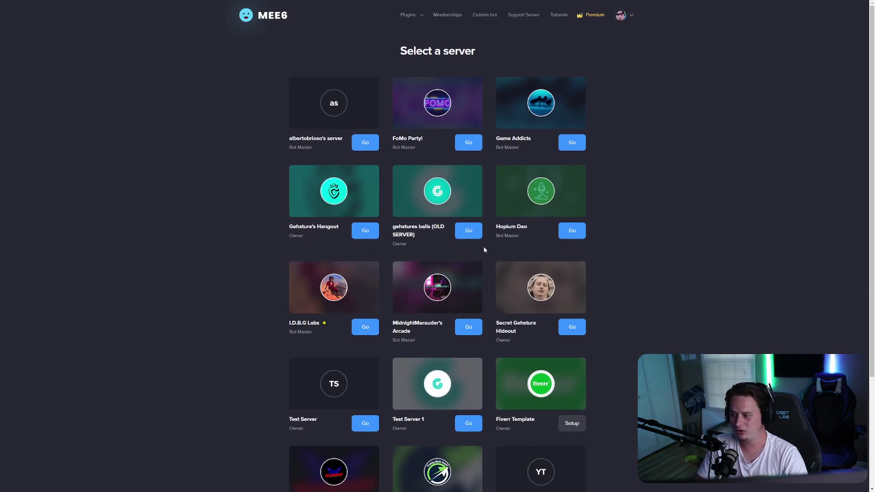
scroll(473, 255, down, 2)
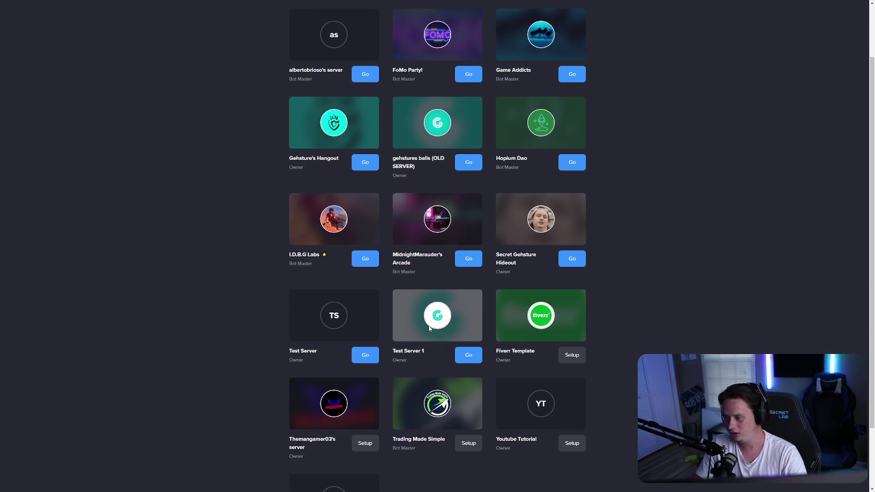
scroll(461, 360, down, 2)
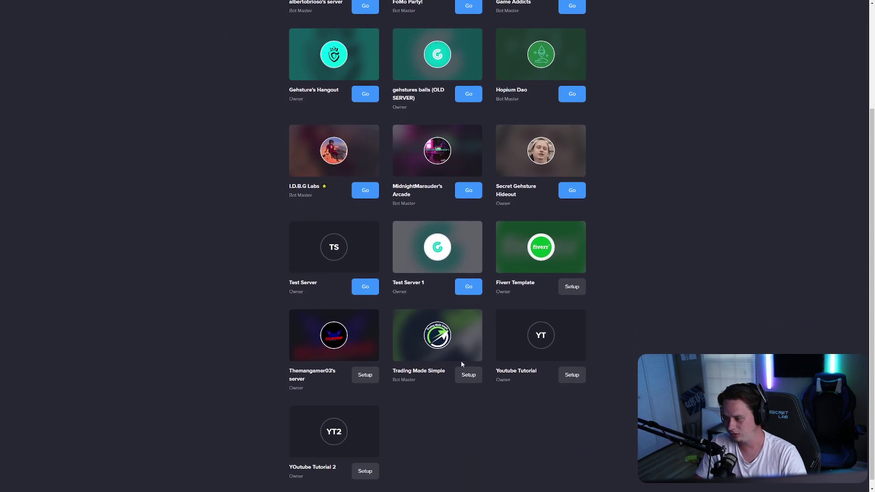
click(571, 376)
drag(69, 8, 149, 51)
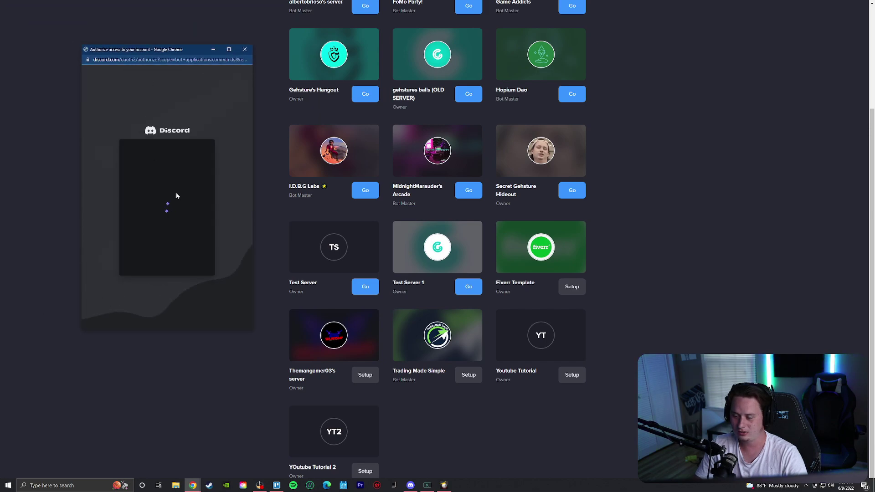
click(206, 303)
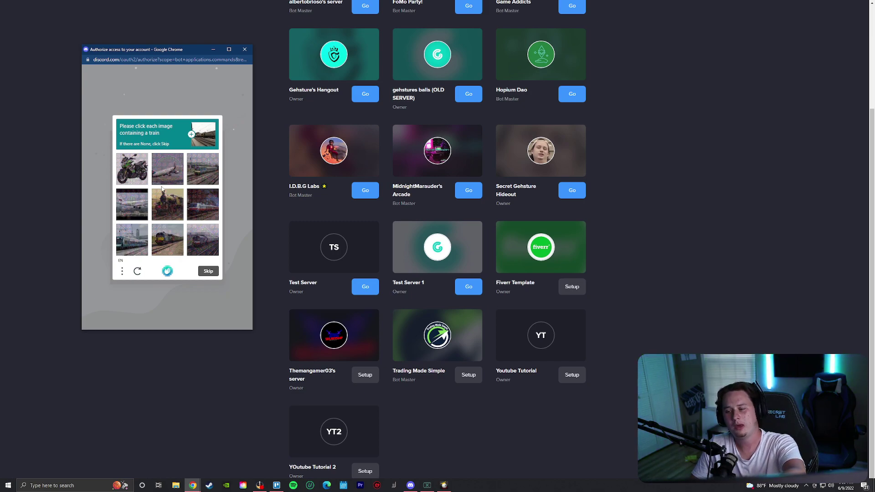
- Solve the train-image captcha to finish adding MEE6, then return to Discord
click(209, 168)
click(197, 233)
click(194, 208)
click(133, 236)
click(160, 237)
click(165, 216)
click(208, 272)
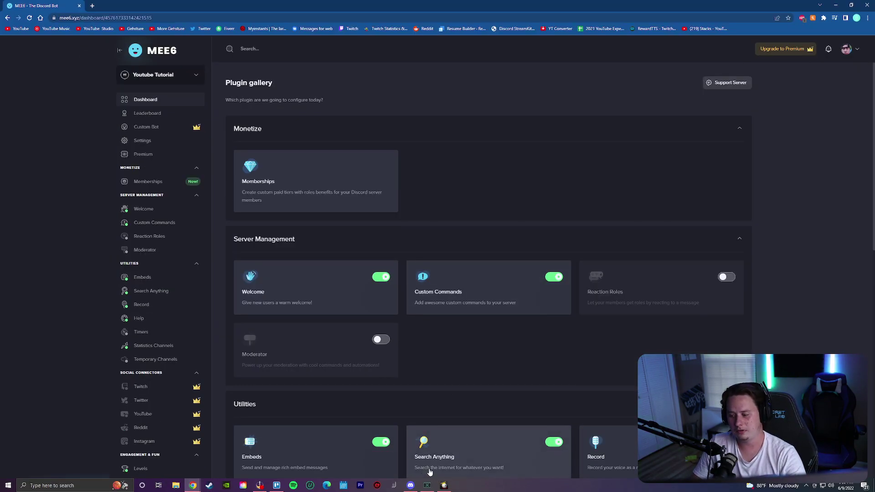
click(411, 485)
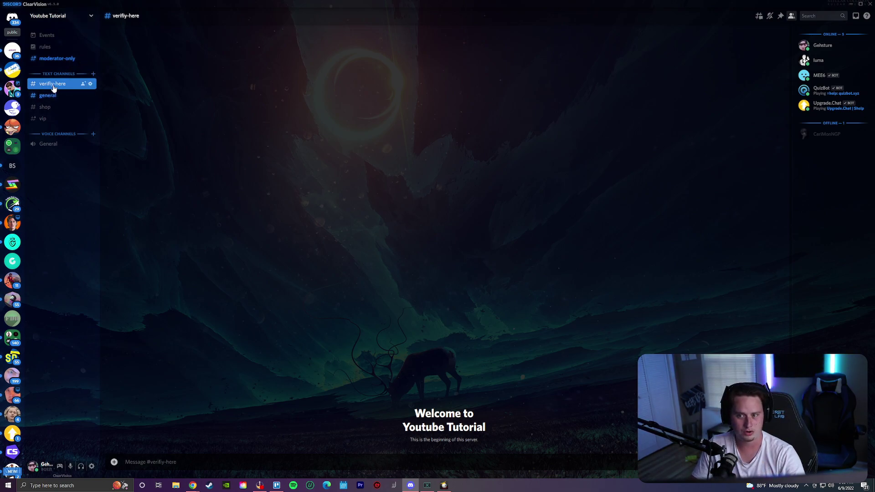
- Cancel an accidental new channel and open the server's Roles settings
click(93, 74)
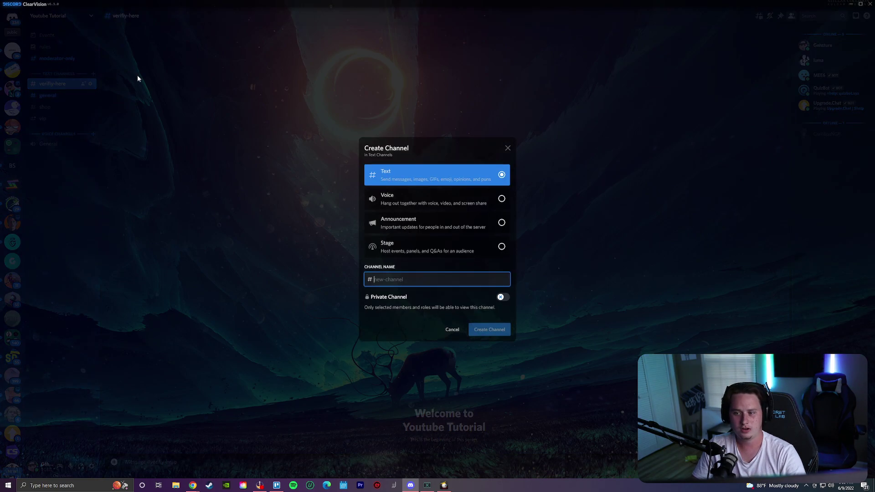
click(307, 276)
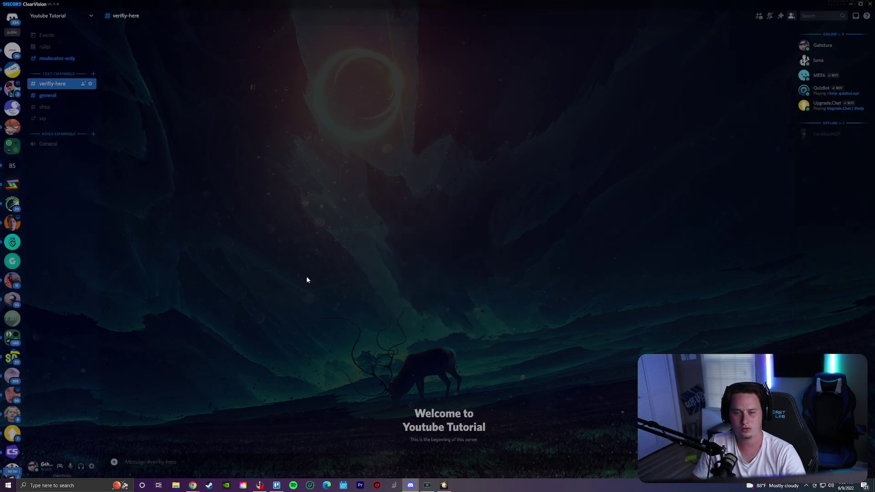
click(93, 19)
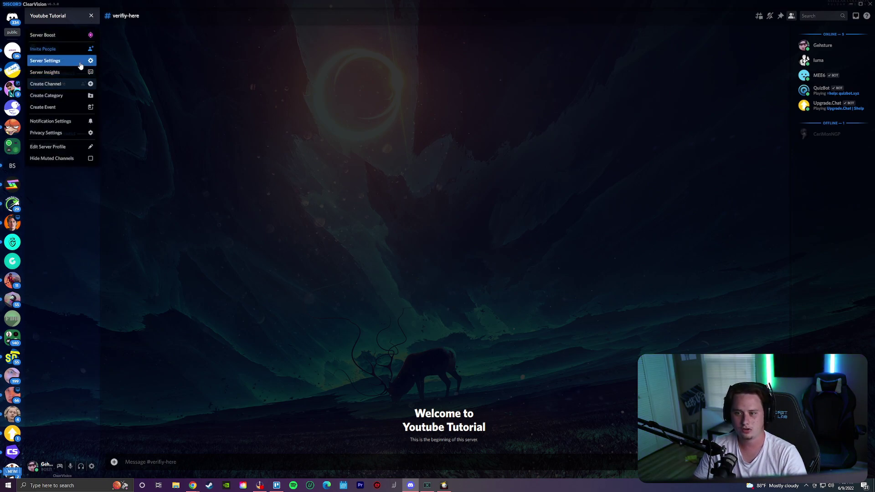
click(81, 61)
click(294, 53)
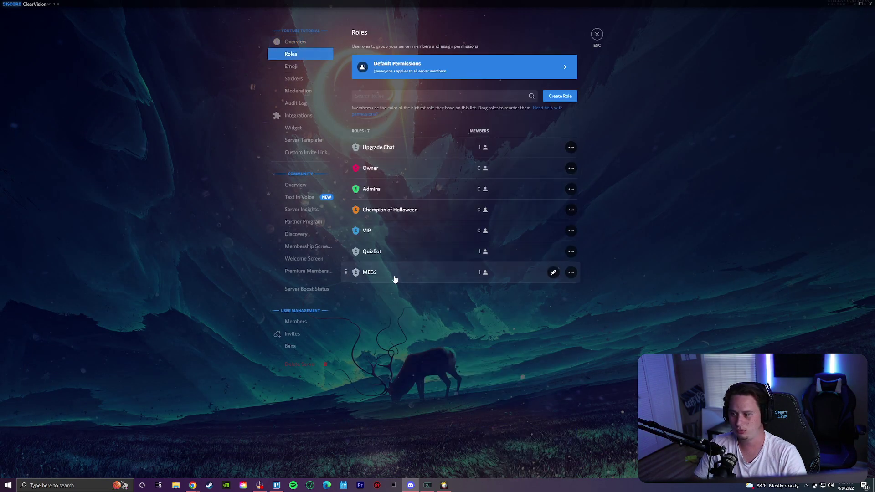
- Create a new role named Member, colour it blue, and close settings
click(560, 95)
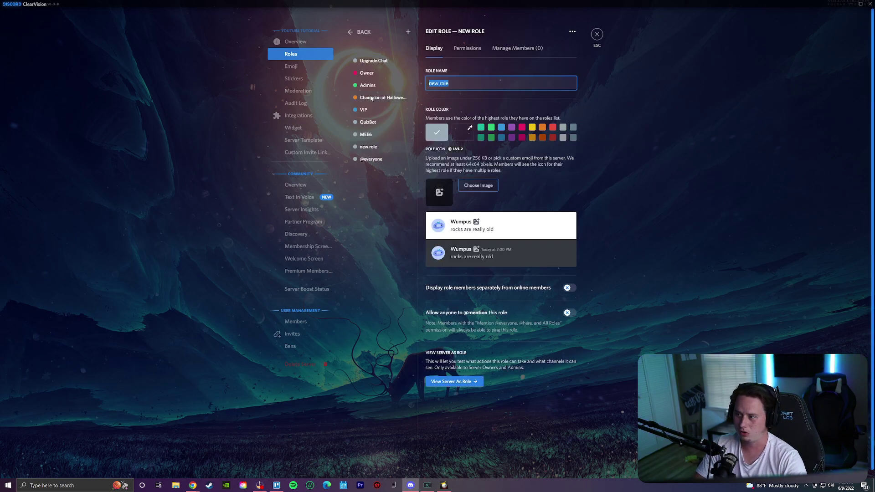
text(Member)
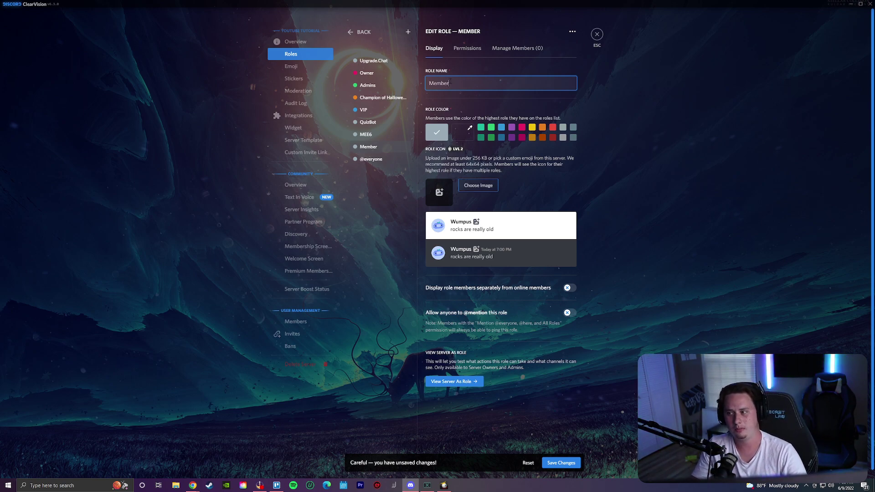
click(501, 128)
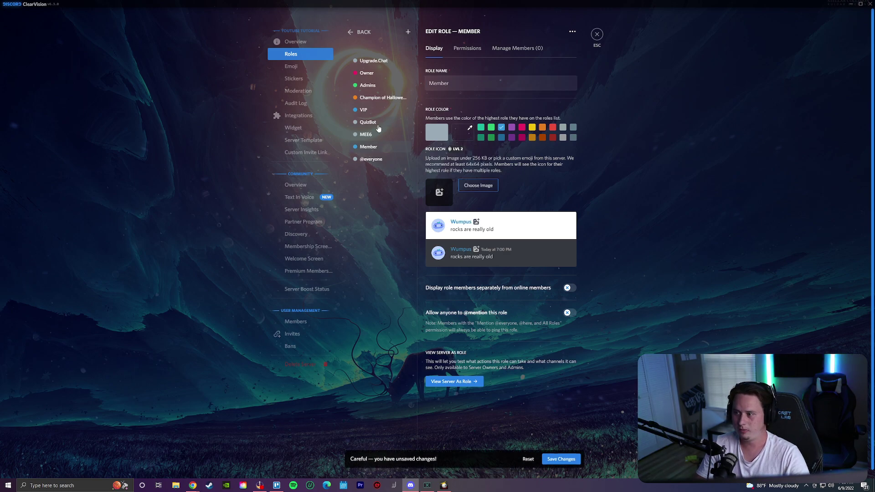
click(597, 35)
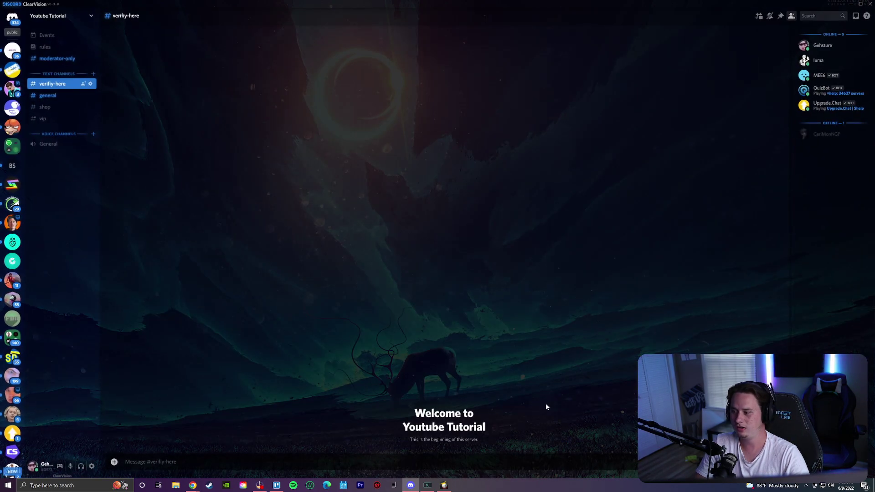
- Enable MEE6 Reaction Roles and start a new reaction role posted in #verify-here
click(218, 458)
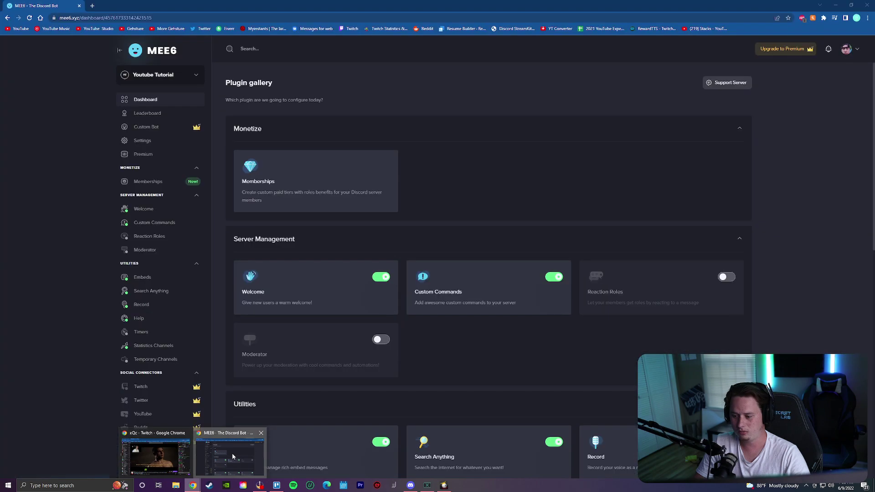
key(F11)
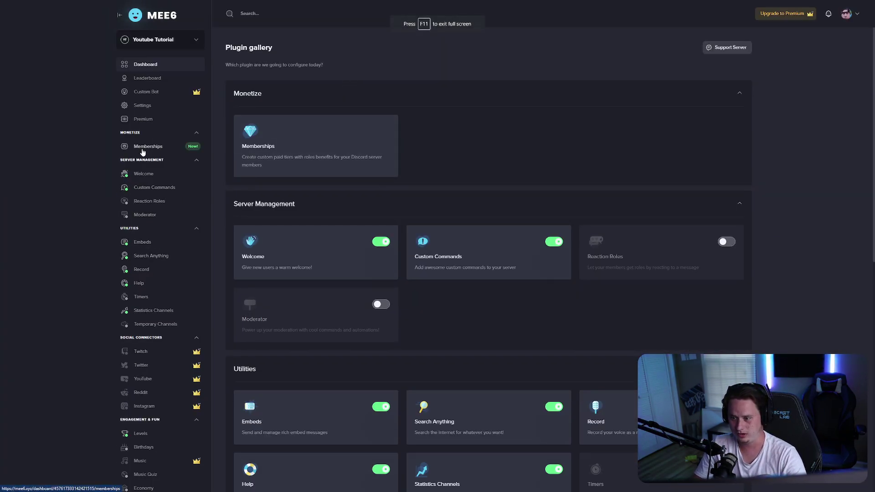
click(146, 202)
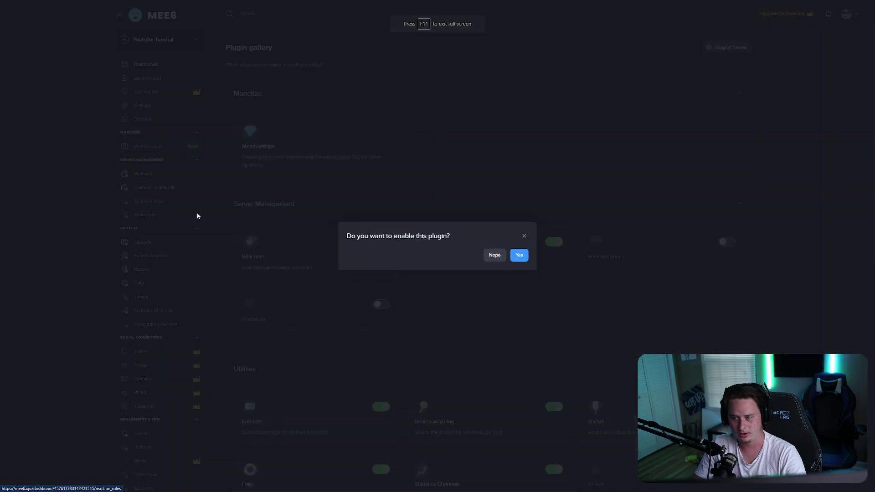
click(501, 253)
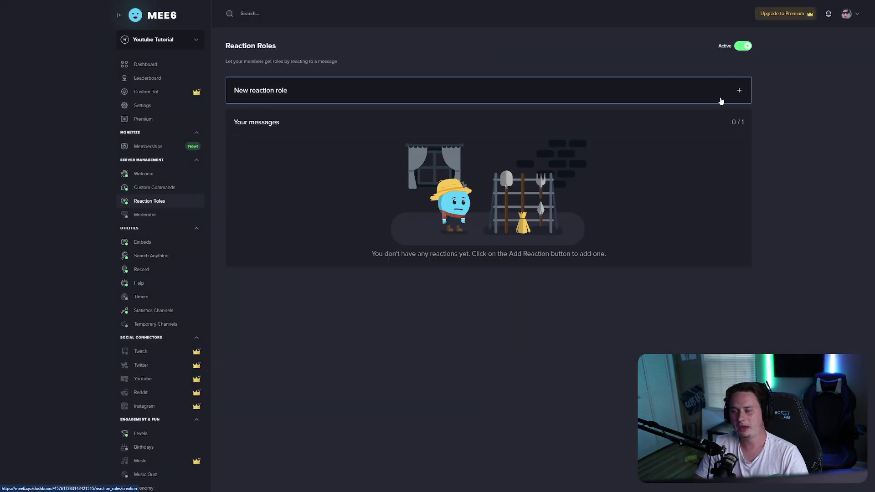
click(719, 97)
click(301, 124)
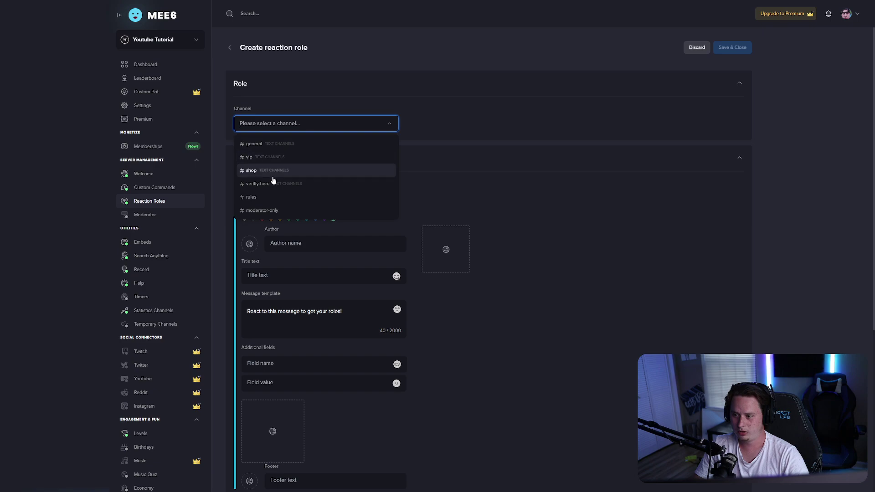
click(302, 186)
- Set the embed title to 'Human Verification'
scroll(370, 240, down, 1)
scroll(370, 241, down, 1)
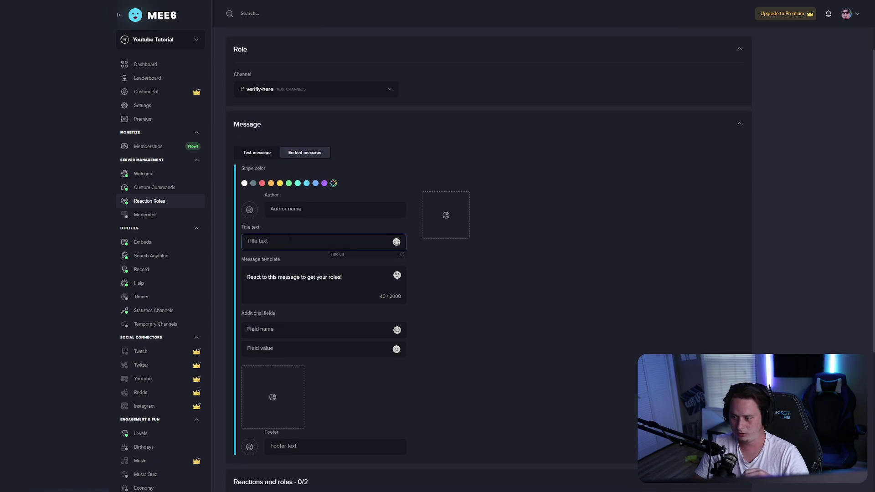
scroll(346, 218, down, 1)
click(320, 201)
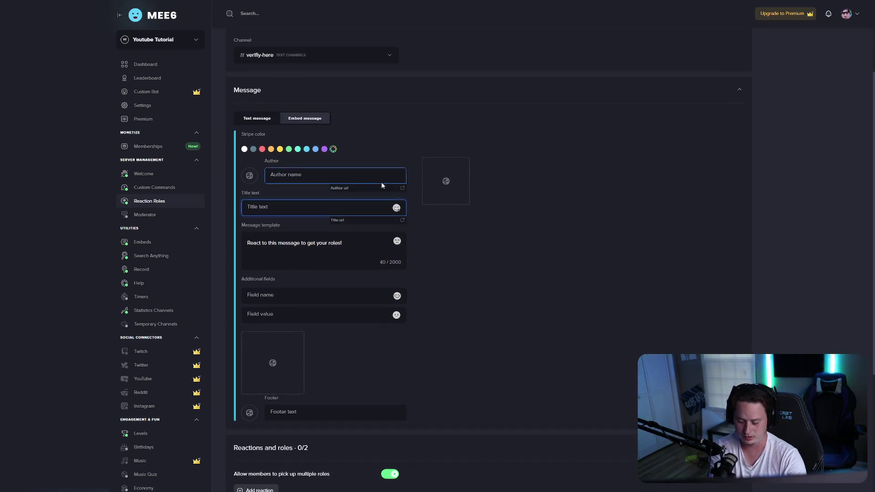
scroll(299, 256, up, 1)
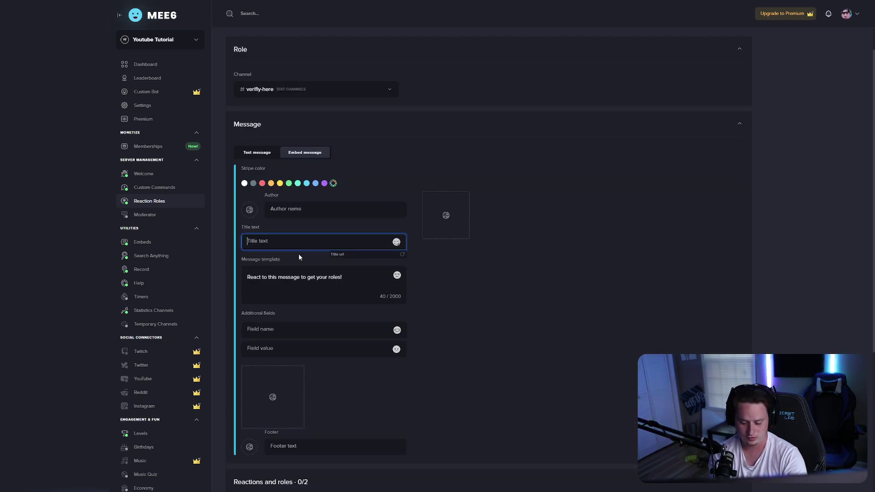
text(Ver)
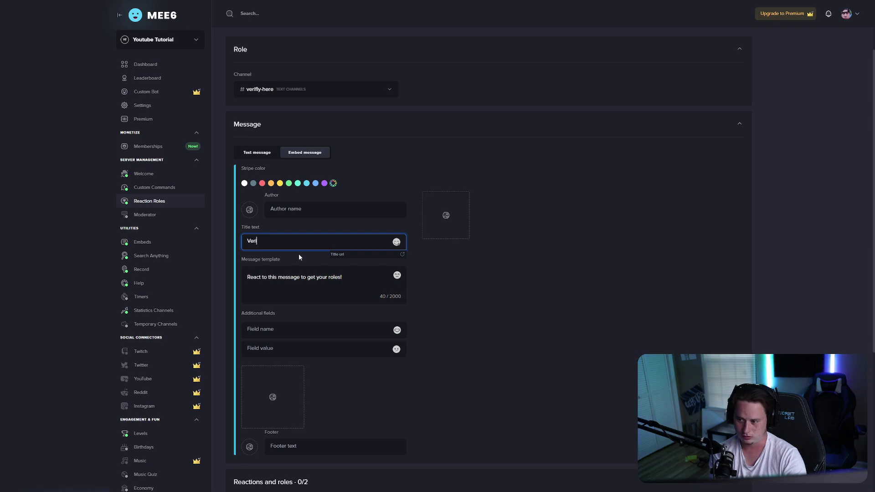
text(ficati)
key(BackSpace)
key(BackSpace)
key(BackSpace)
key(BackSpace)
key(BackSpace)
key(BackSpace)
key(BackSpace)
key(BackSpace)
key(BackSpace)
text(Human Verification)
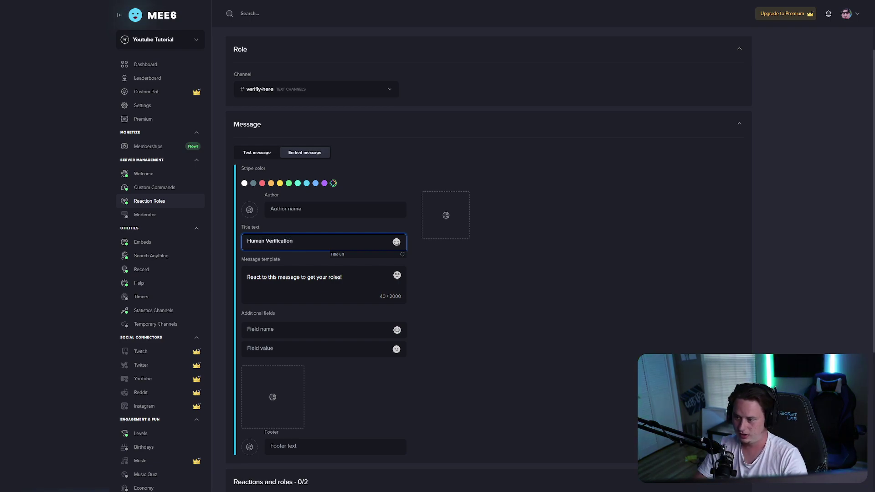
- Edit the message to ask members to react with ✅ to gain access to the rest of the server
drag(359, 280, 302, 278)
text(with)
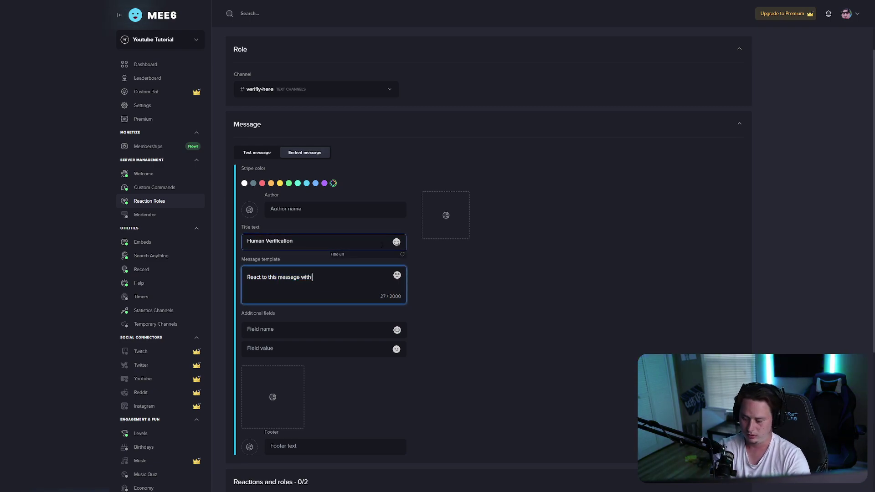
key(super+period)
text(check)
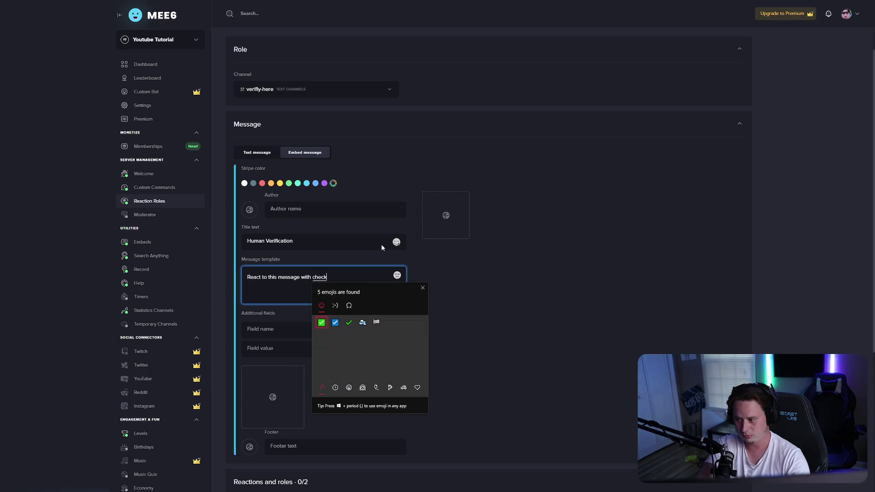
click(321, 323)
click(341, 279)
text(to gain access)
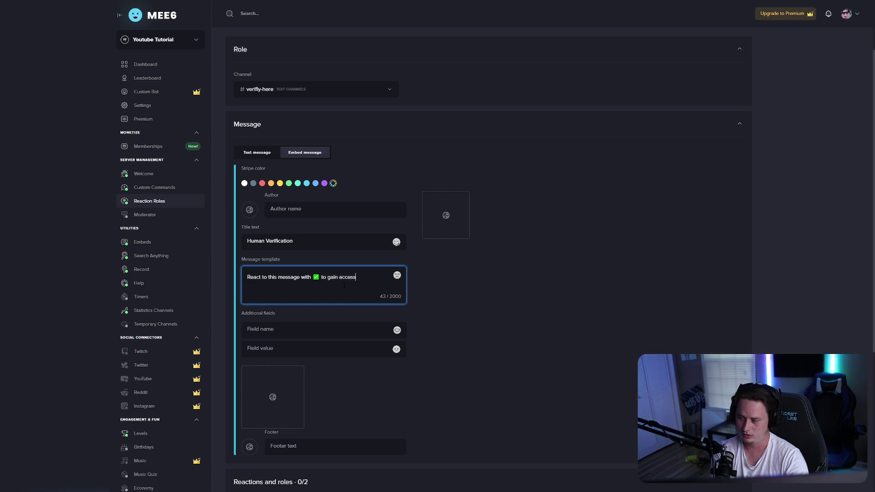
text( to the rest of the server)
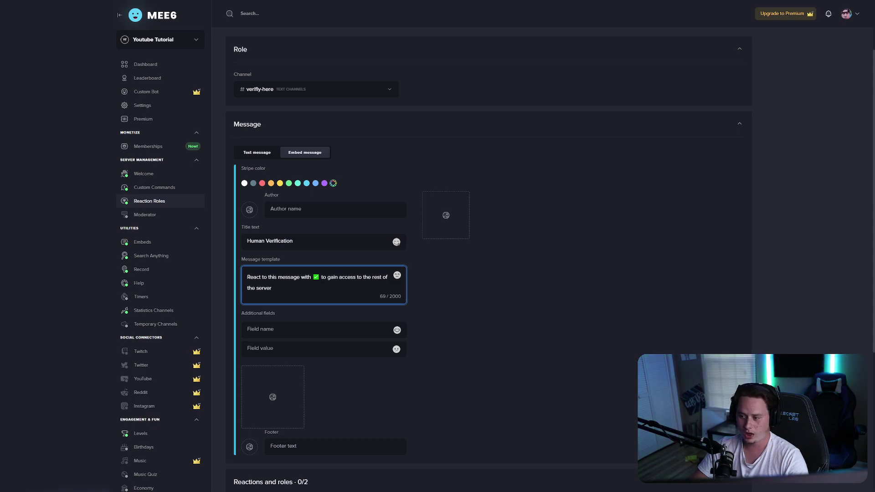
click(319, 285)
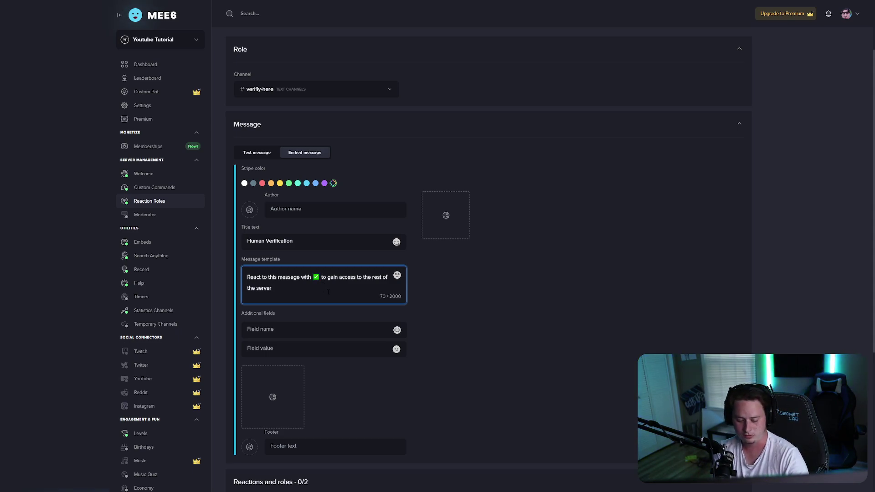
key(super+period)
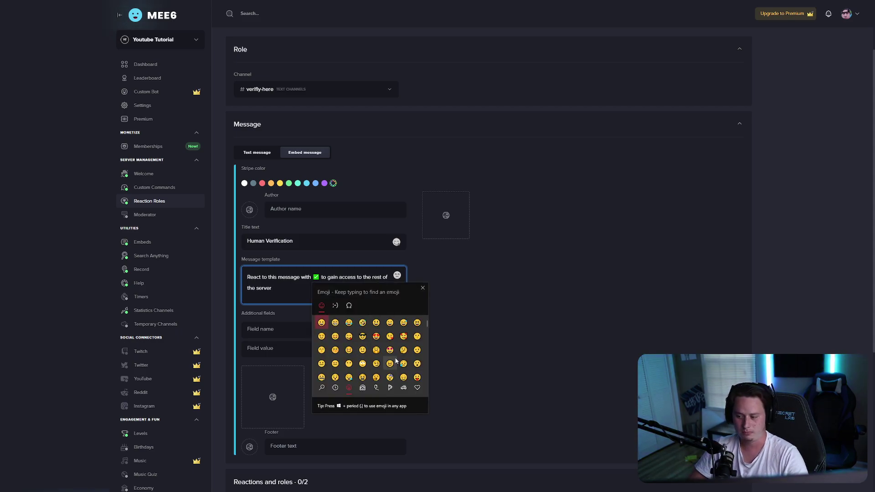
click(287, 284)
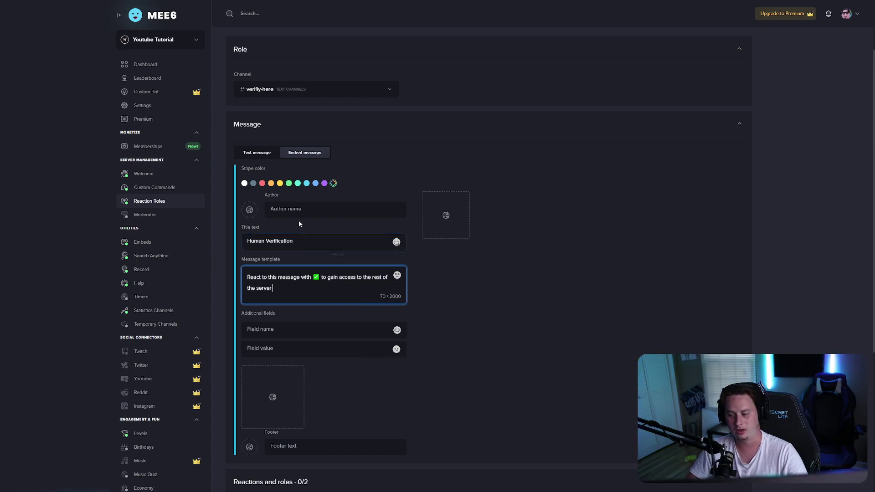
scroll(299, 220, down, 1)
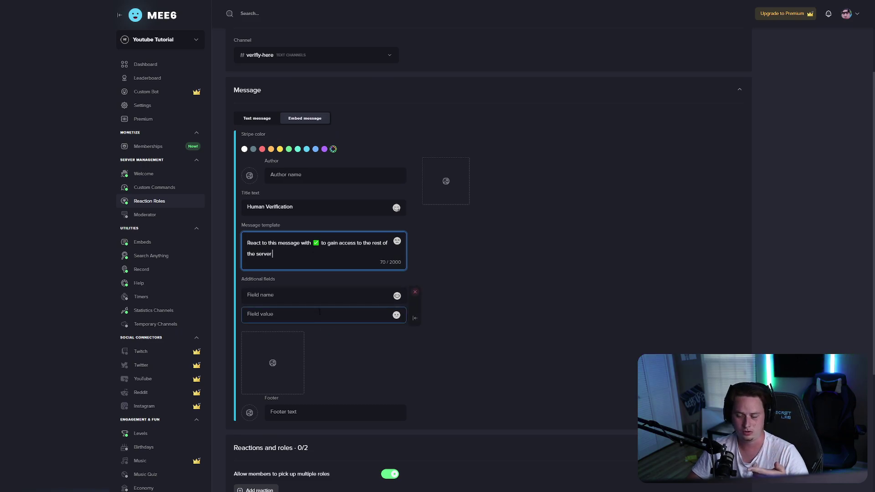
scroll(316, 273, down, 1)
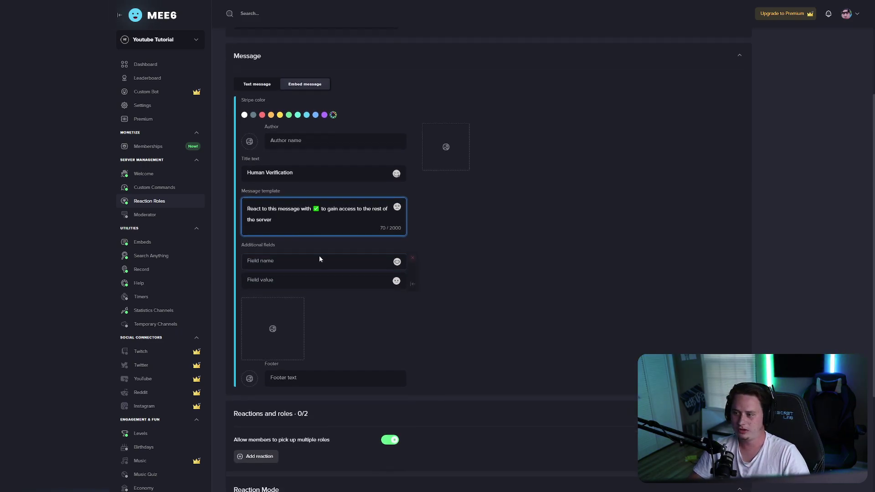
scroll(321, 296, down, 2)
scroll(255, 365, down, 1)
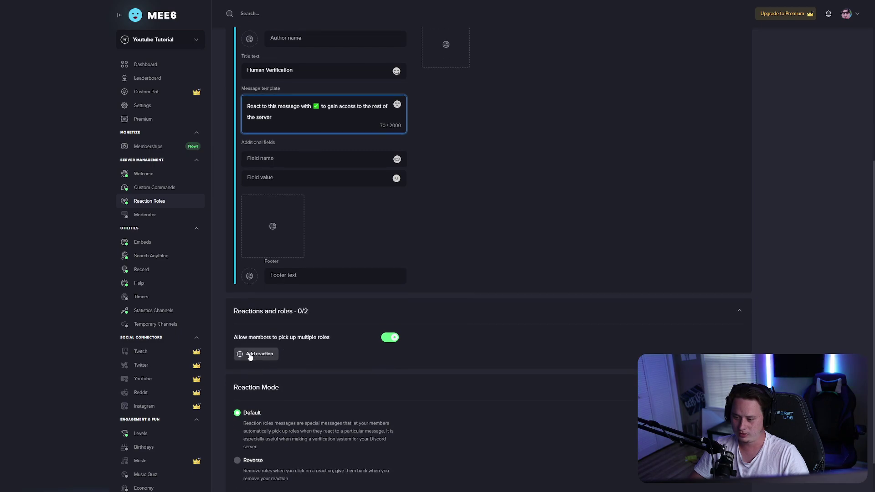
- Add a ✅ green check mark reaction to the embed
click(256, 358)
click(256, 356)
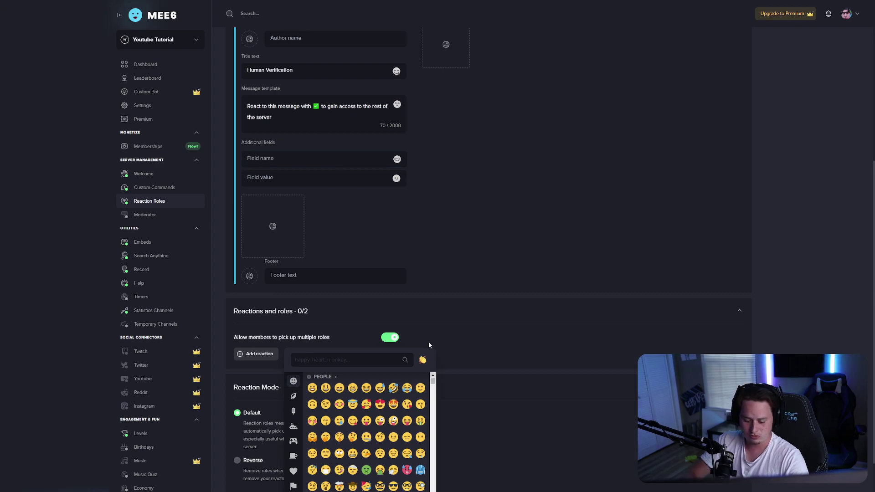
text(check)
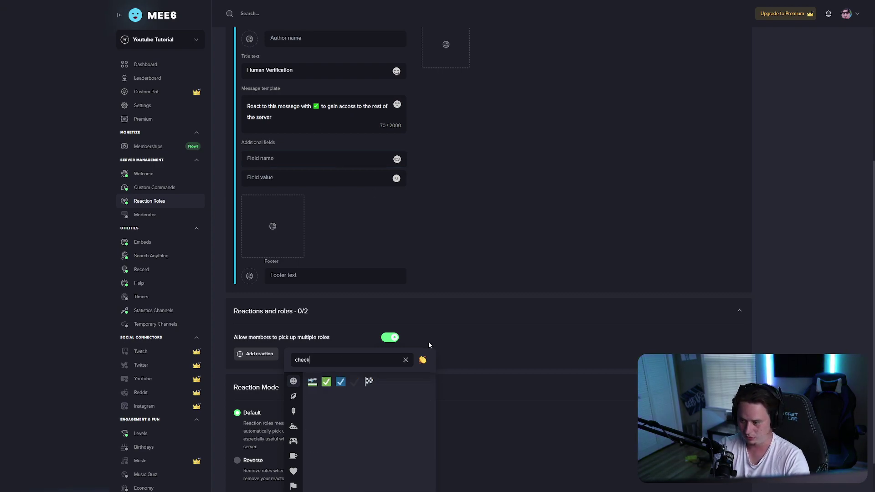
click(312, 382)
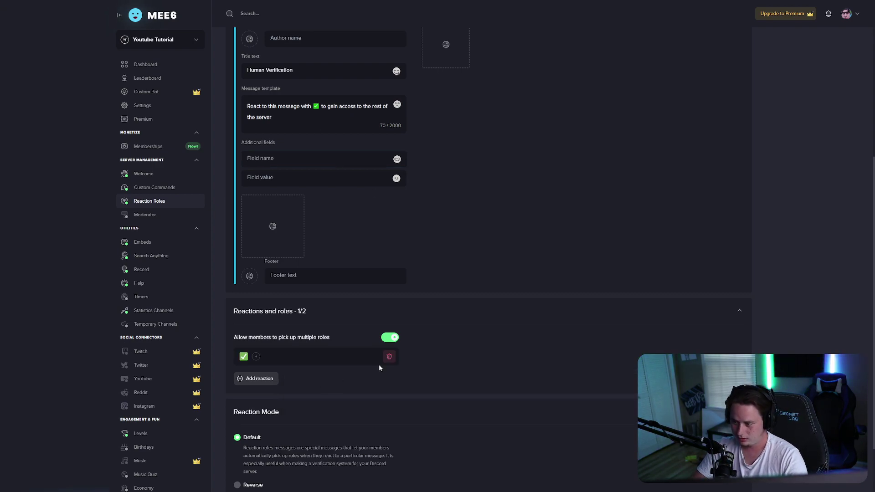
- Assign the Member role to the ✅ reaction and save the reaction role
click(255, 359)
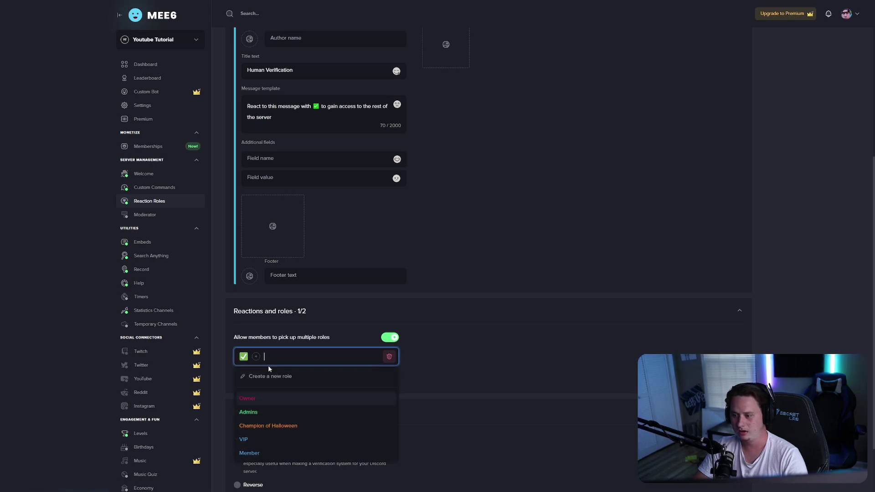
scroll(275, 374, down, 1)
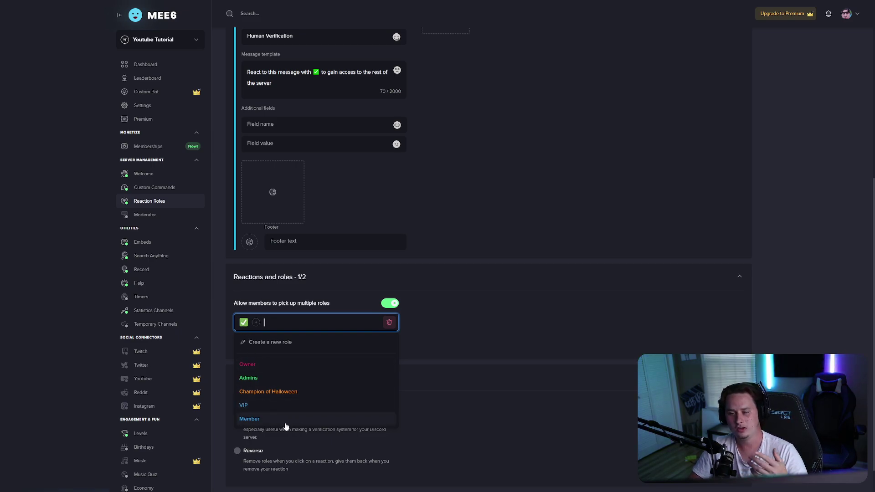
click(246, 419)
click(483, 348)
scroll(579, 406, up, 5)
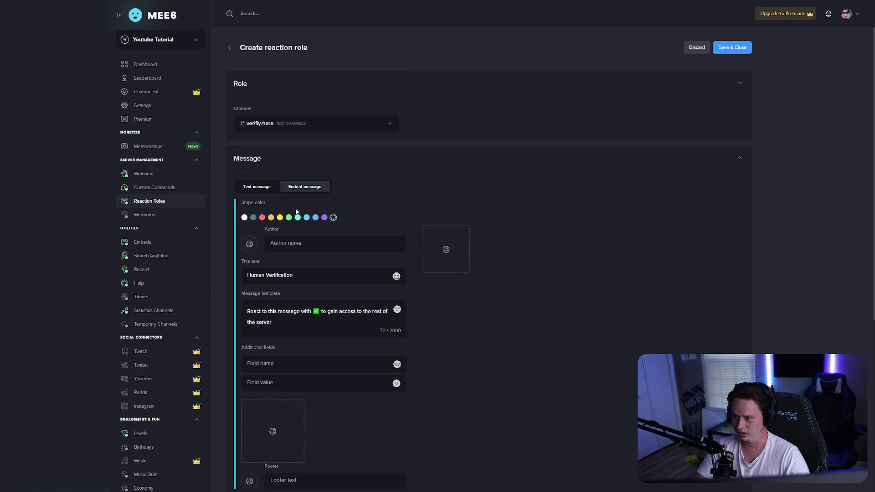
scroll(601, 248, down, 4)
scroll(543, 324, up, 4)
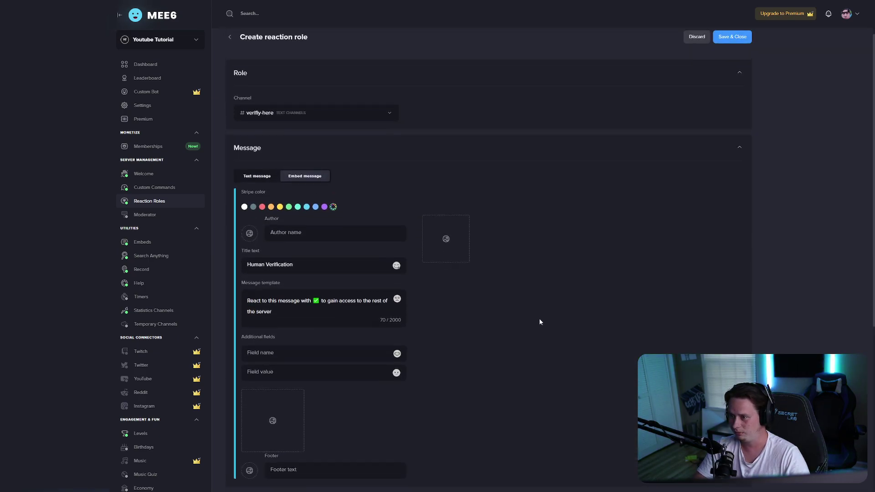
scroll(597, 286, down, 3)
scroll(600, 292, down, 2)
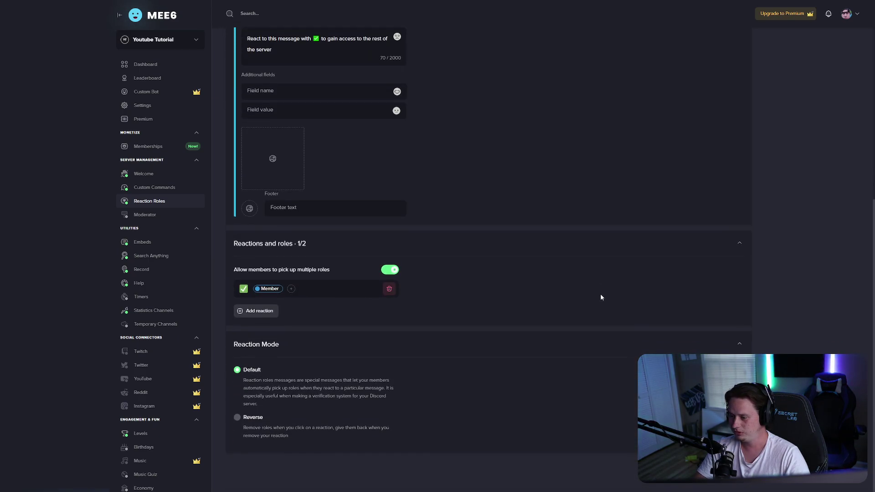
scroll(601, 300, up, 5)
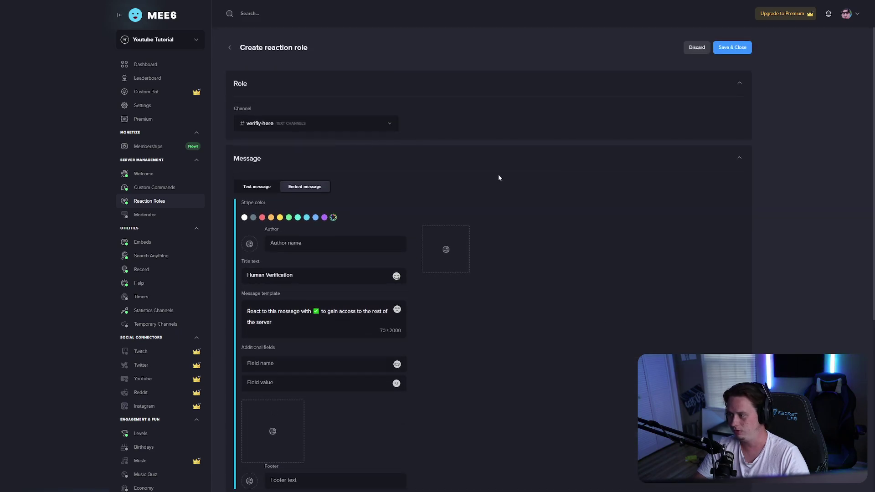
click(722, 51)
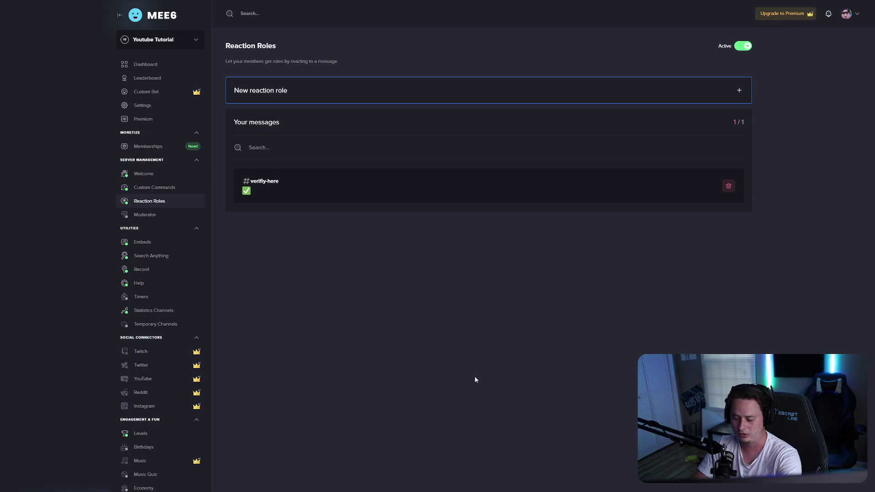
- Exit full screen and view MEE6's posted Human Verification embed in Discord's verifiy-here channel
key(F11)
click(410, 486)
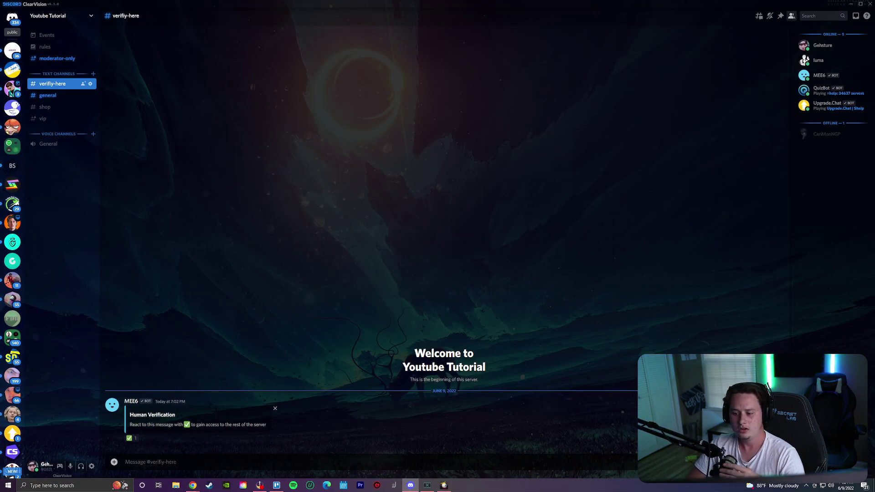
drag(154, 423, 144, 415)
click(144, 415)
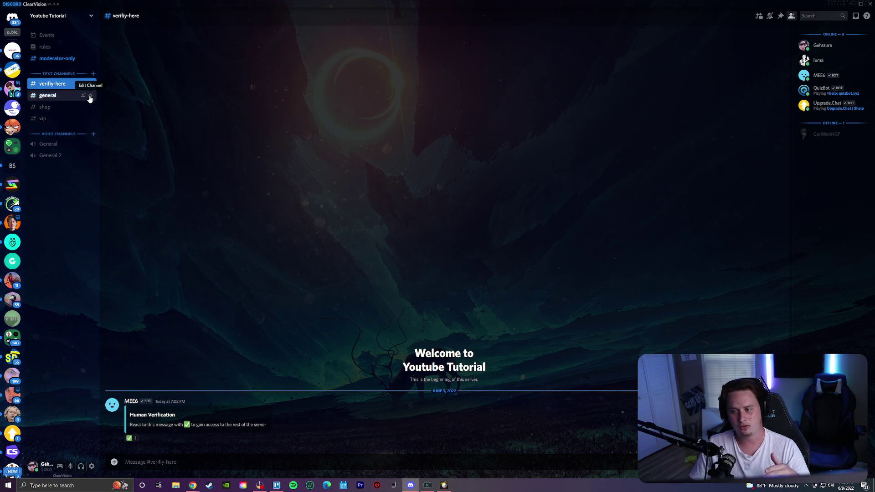
right_click(59, 77)
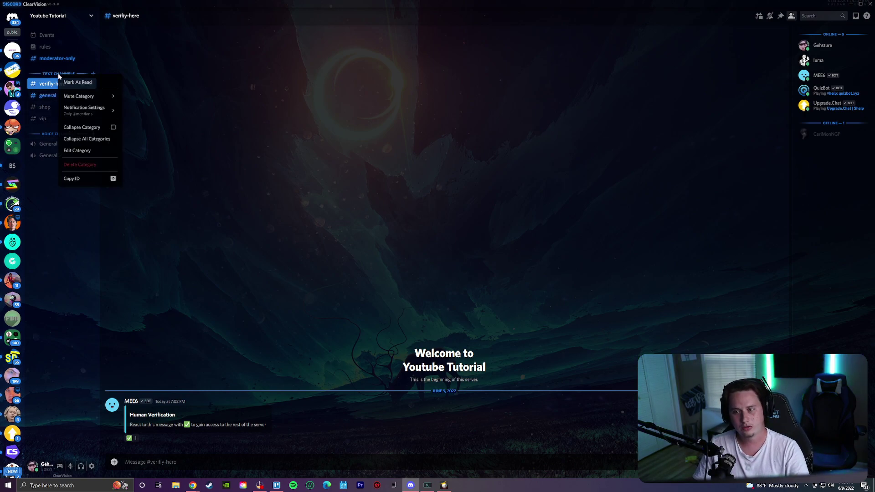
click(74, 152)
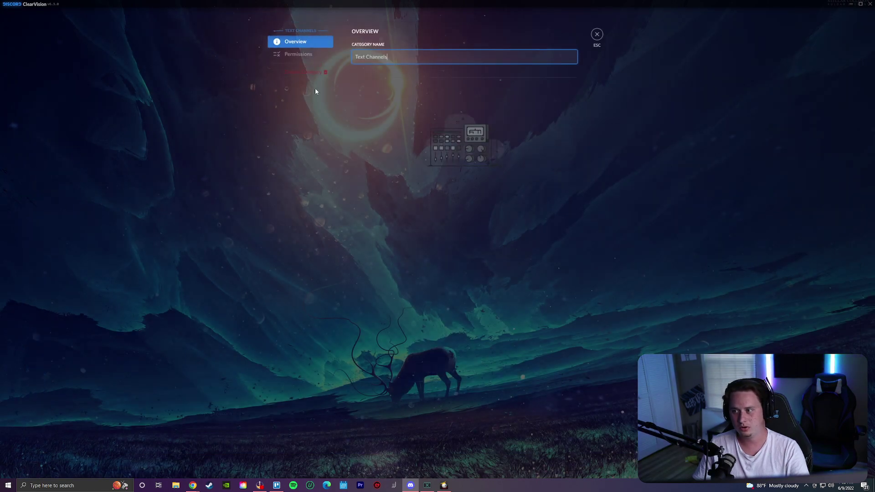
click(301, 57)
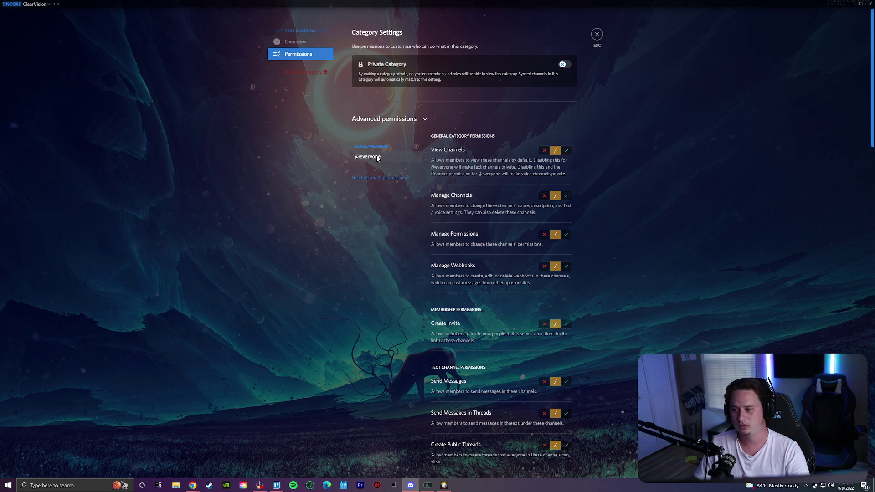
click(540, 151)
scroll(534, 263, down, 4)
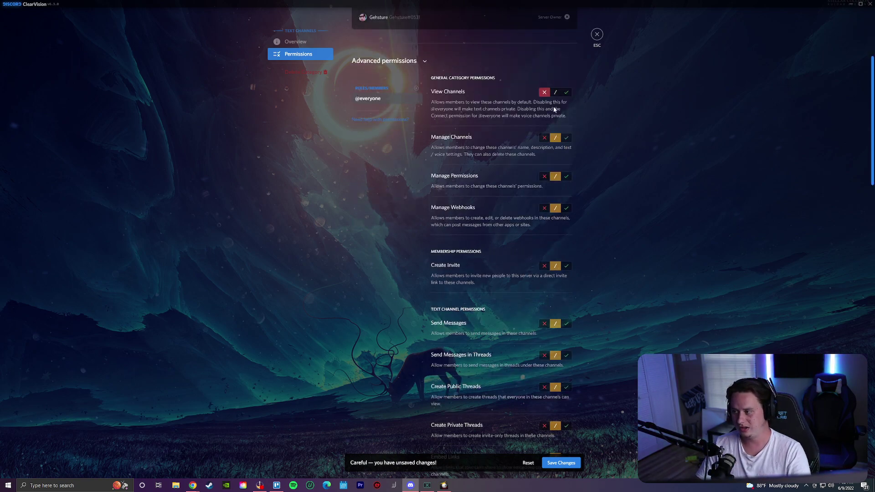
scroll(554, 269, up, 3)
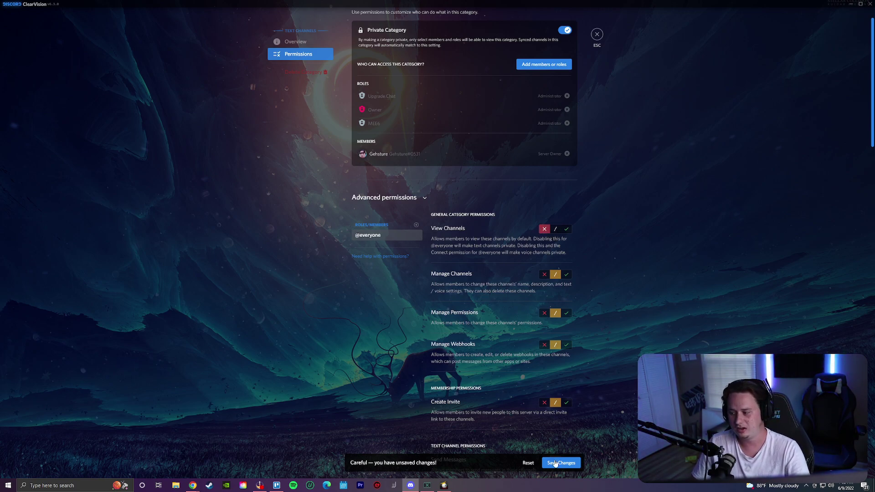
scroll(551, 409, down, 6)
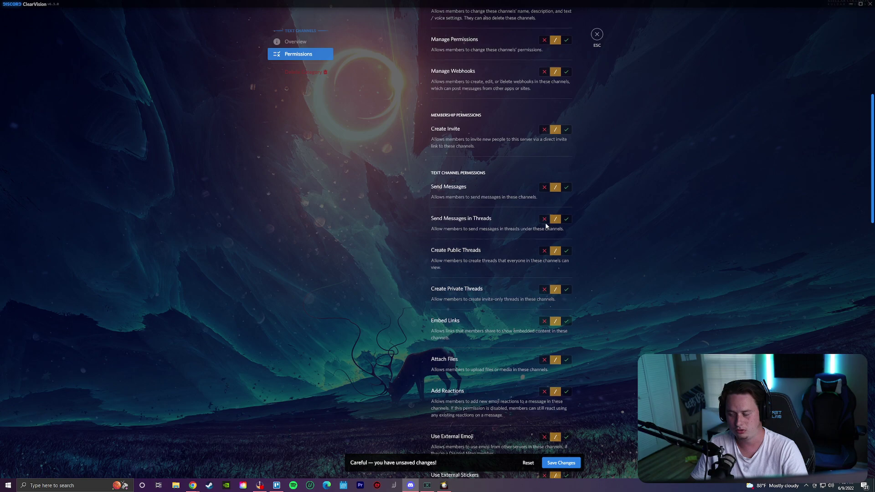
scroll(545, 228, up, 5)
scroll(545, 229, up, 2)
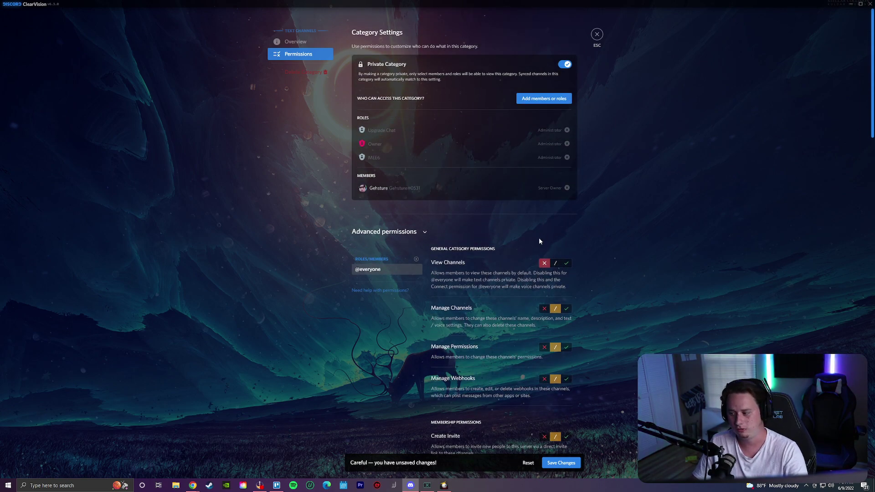
click(561, 462)
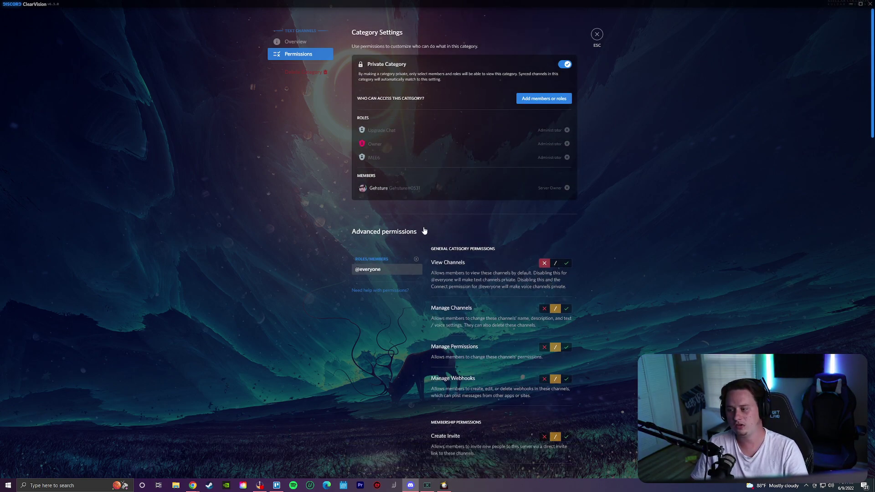
- Add the Member role to the category's permissions and allow it View Channels
click(416, 260)
scroll(397, 319, down, 2)
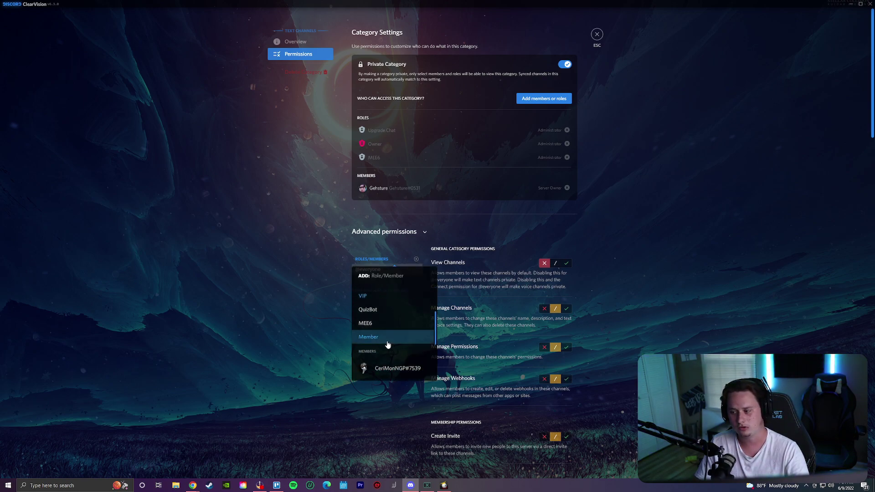
click(387, 341)
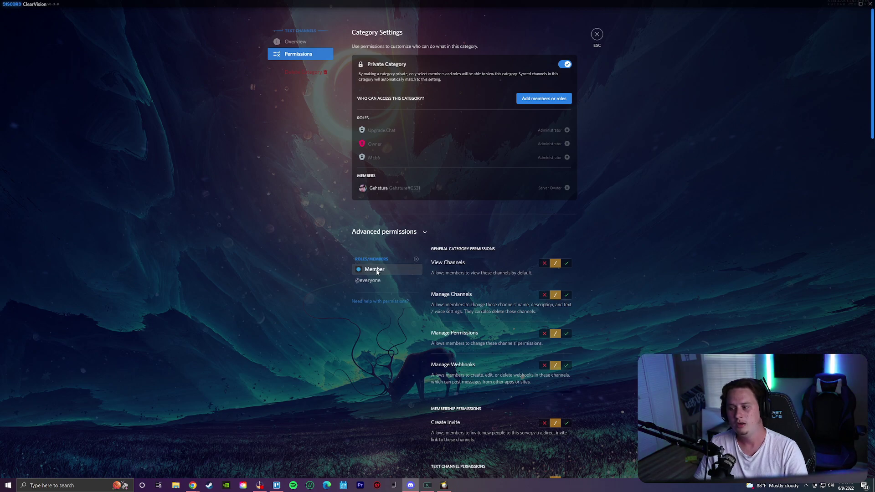
click(567, 264)
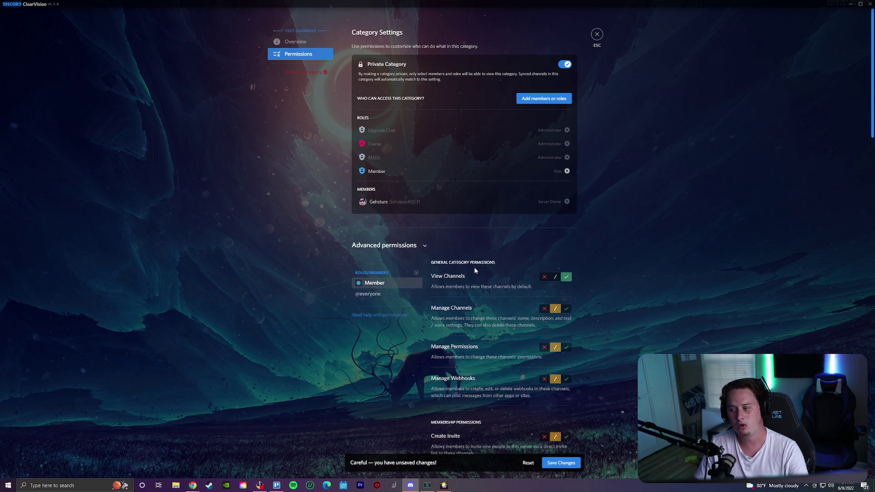